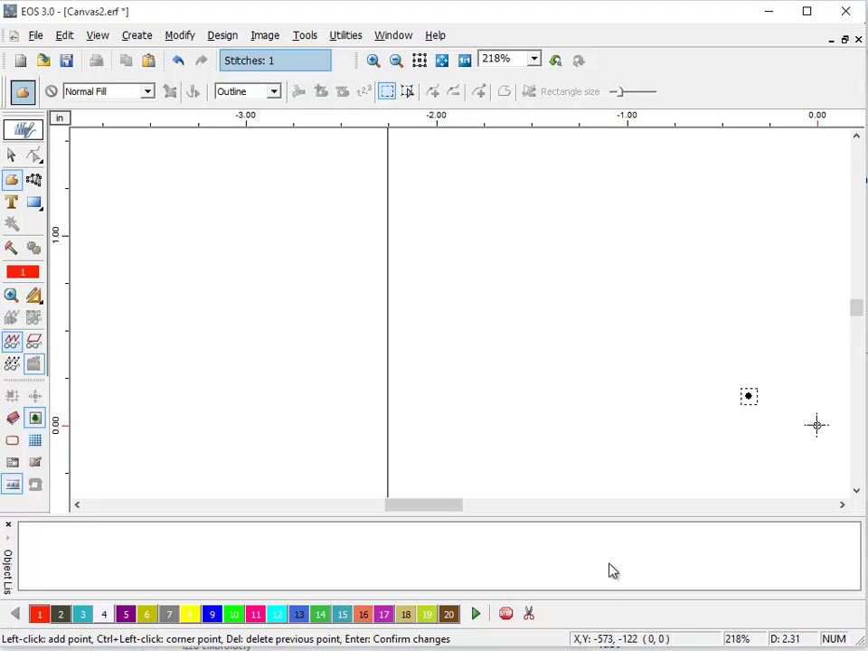
Open the CUTFILE.dst letter A design and display it in Realistic View
click(41, 60)
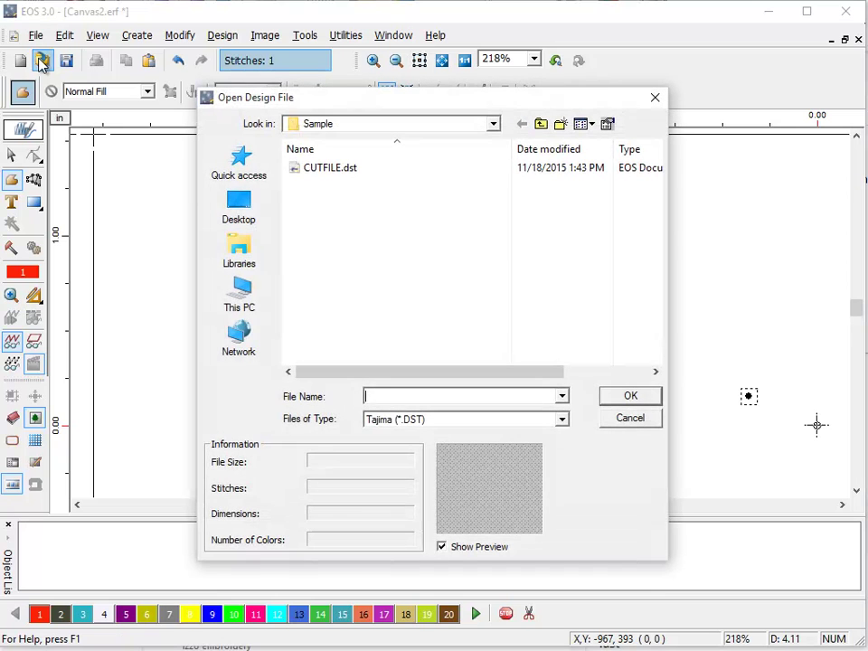
click(325, 169)
click(629, 397)
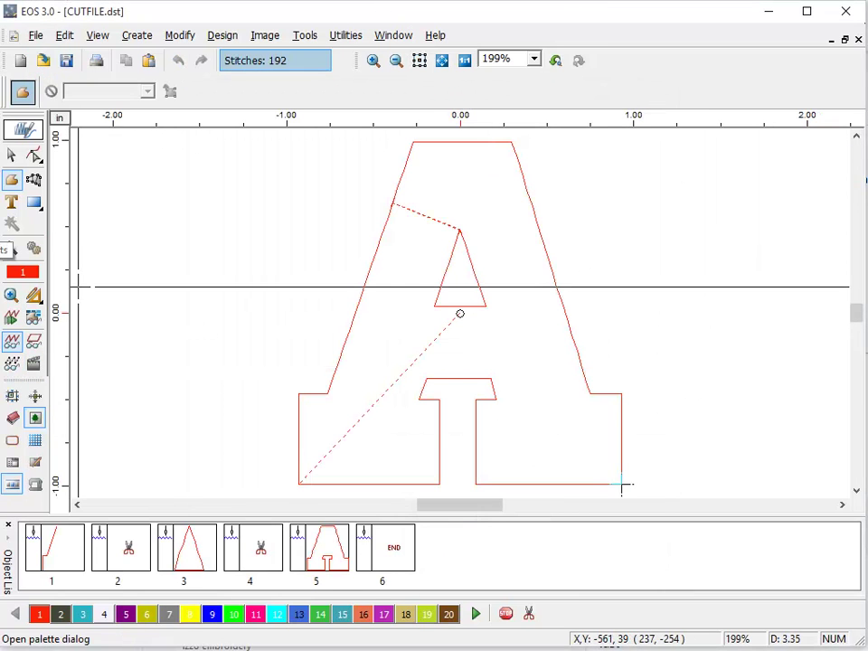
click(95, 36)
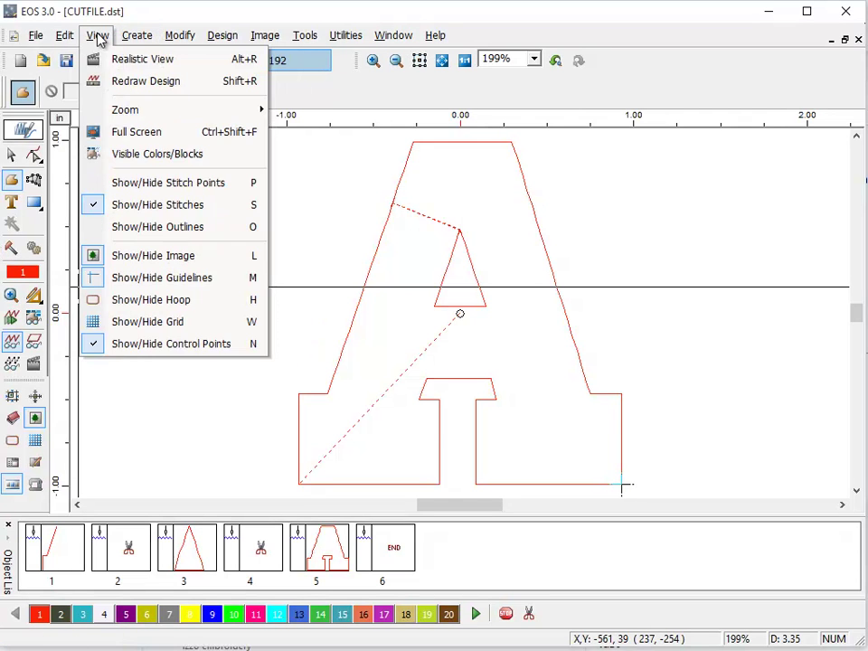
click(97, 58)
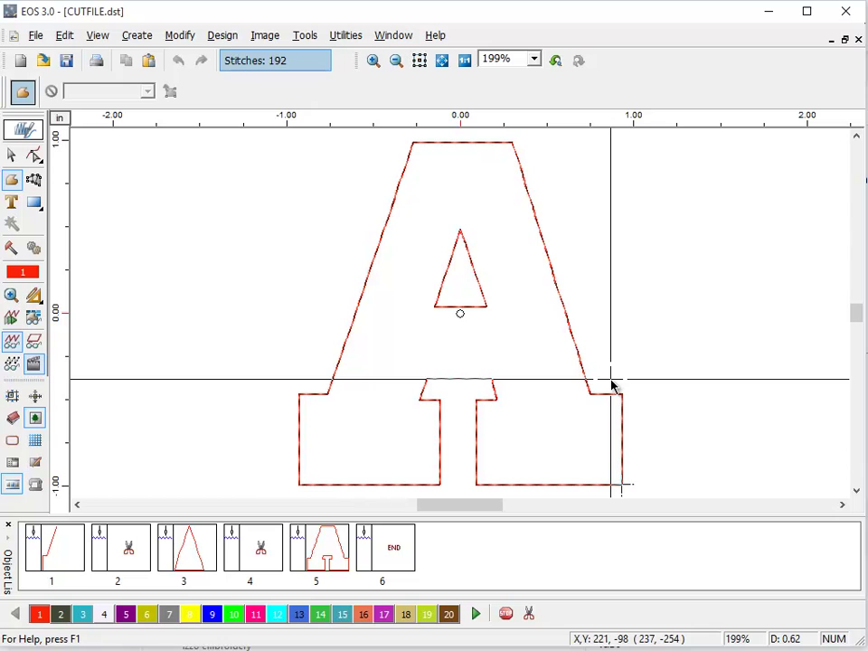
Choose the Freeform tool with the Satin line recipe and zoom in on the letter A
click(12, 182)
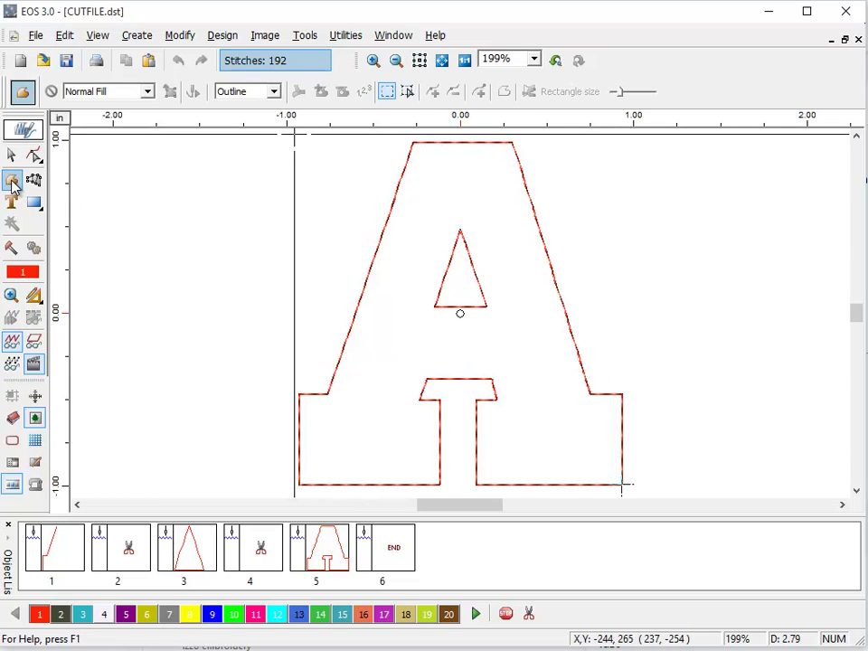
click(102, 96)
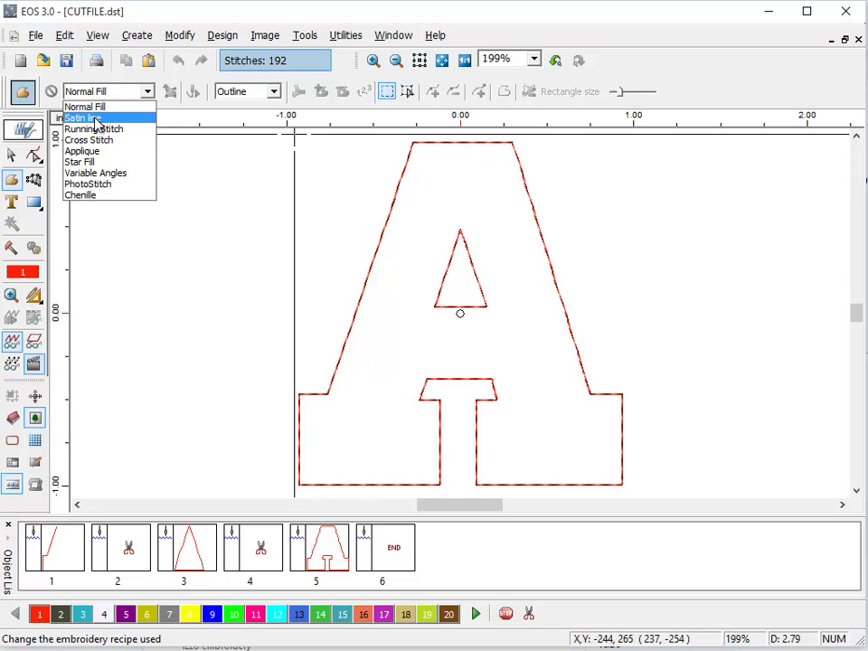
click(94, 119)
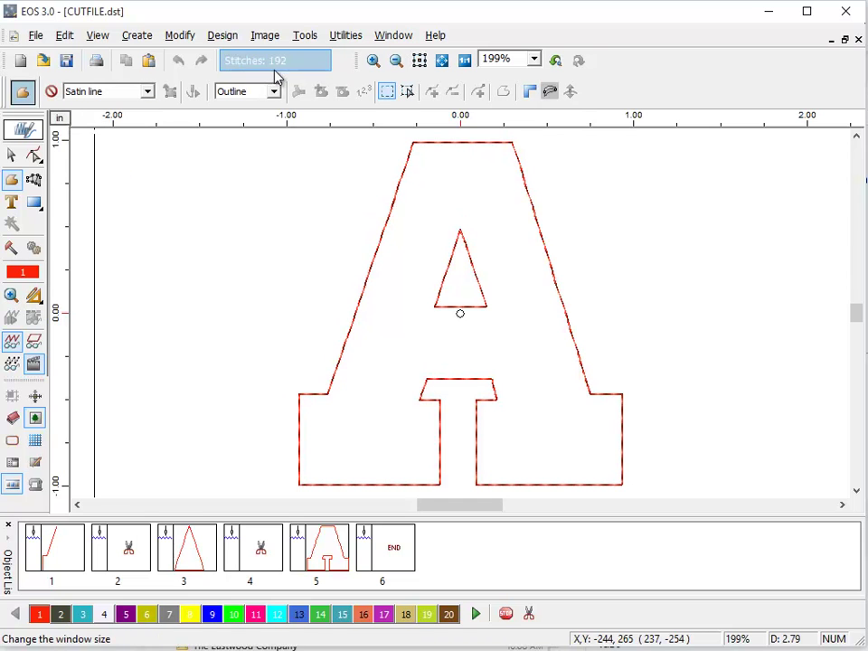
click(374, 60)
drag(262, 339, 659, 495)
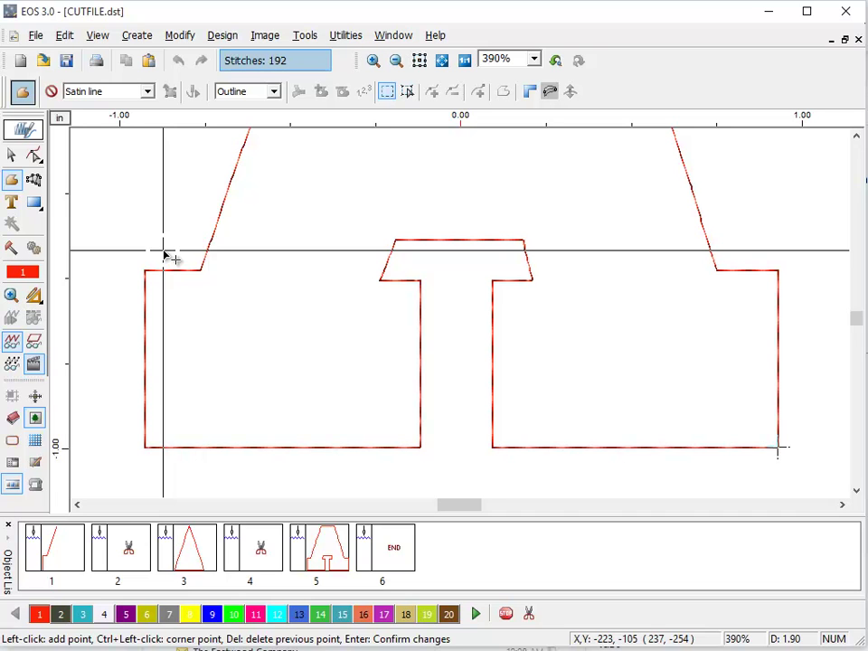
scroll(344, 278, up, 5)
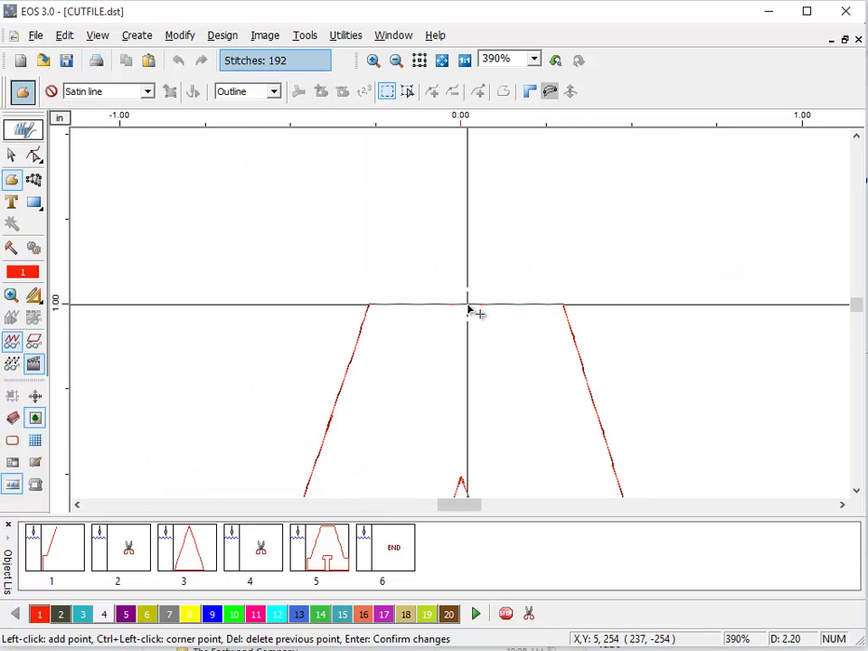
Trace the A's top edge, right leg and right foot up to the crossbar notch
click(468, 310)
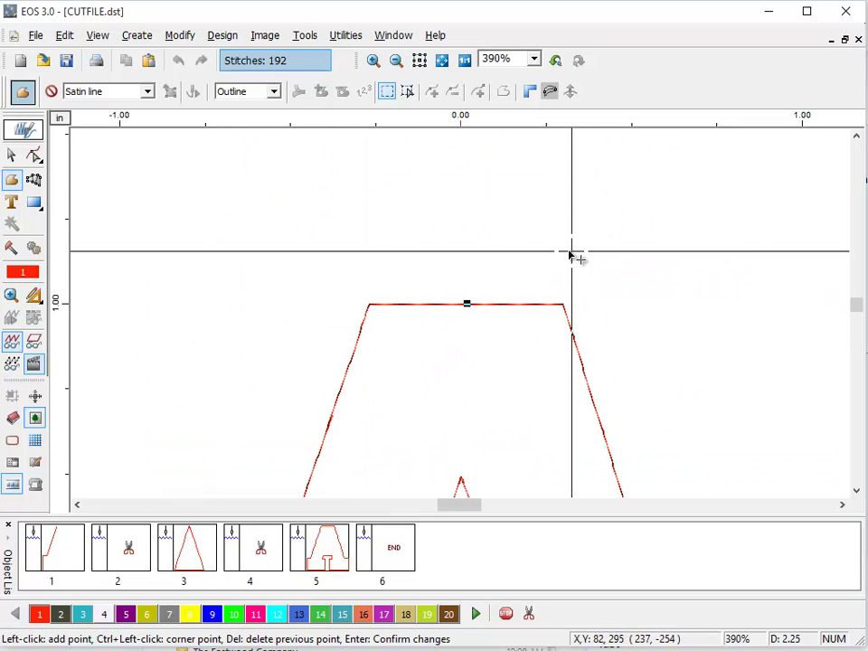
click(564, 307)
scroll(654, 387, down, 5)
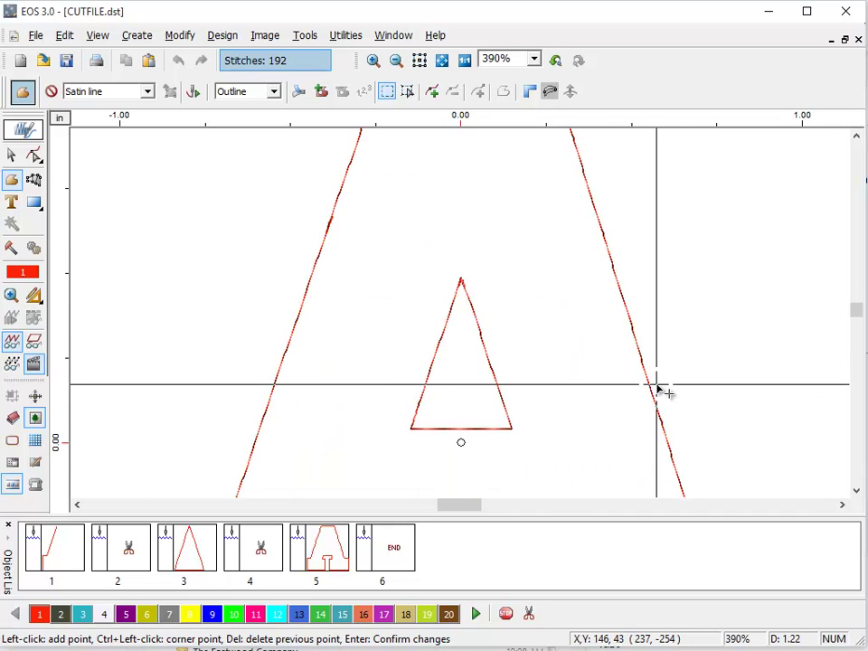
click(713, 335)
click(776, 337)
scroll(768, 380, down, 1)
click(777, 446)
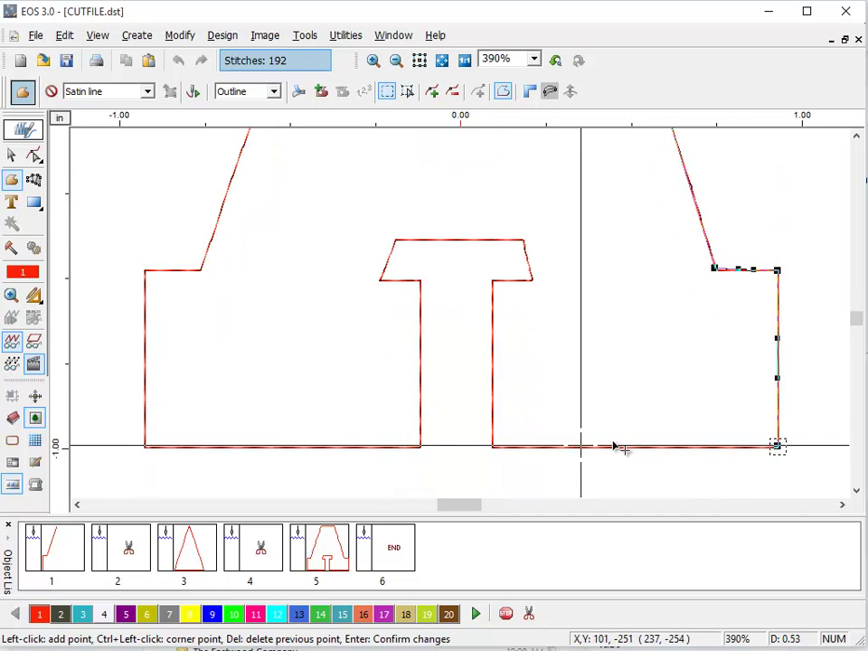
click(493, 447)
click(492, 281)
click(530, 279)
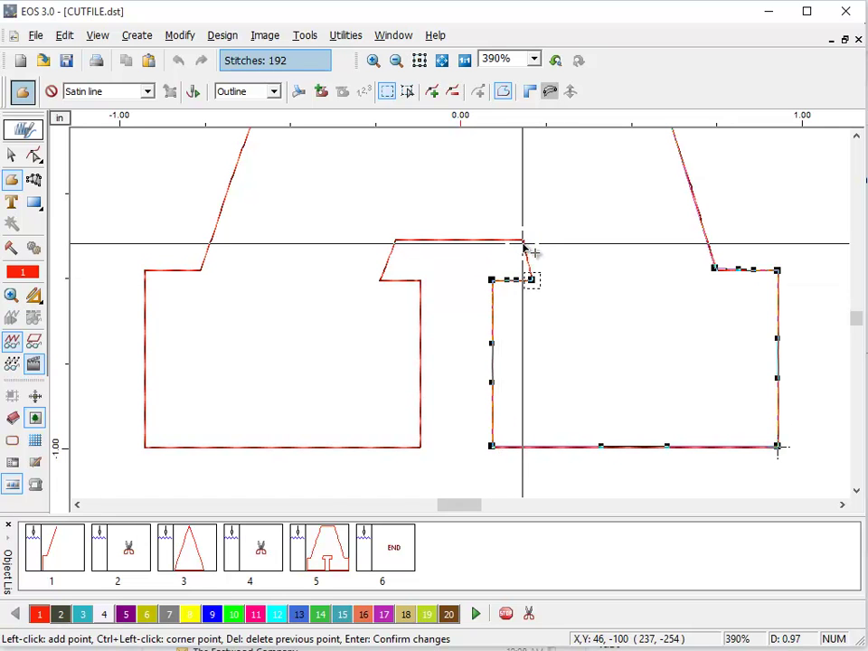
Trace the crossbar, left foot and left leg, closing the outline at the top left corner
click(522, 240)
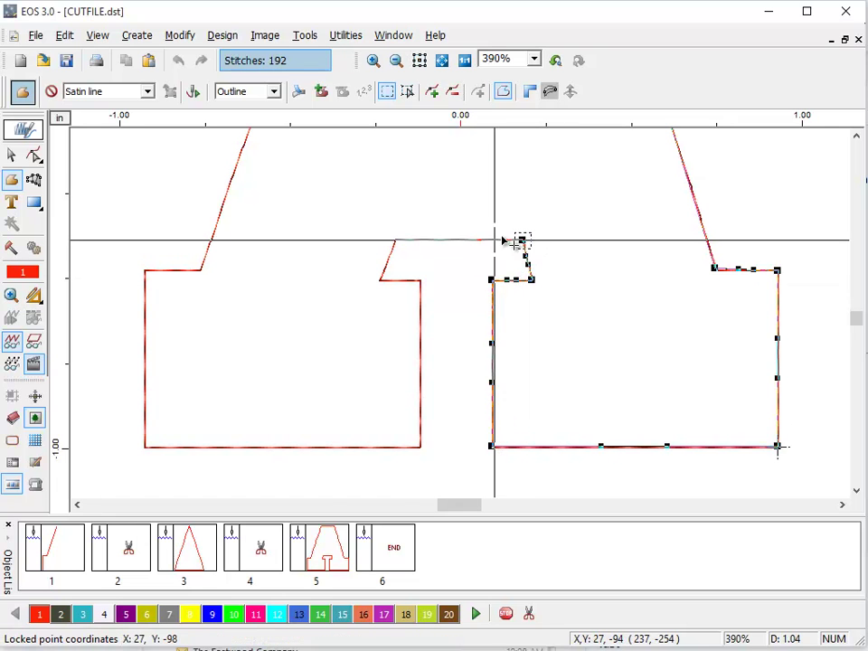
click(393, 241)
click(383, 280)
click(420, 280)
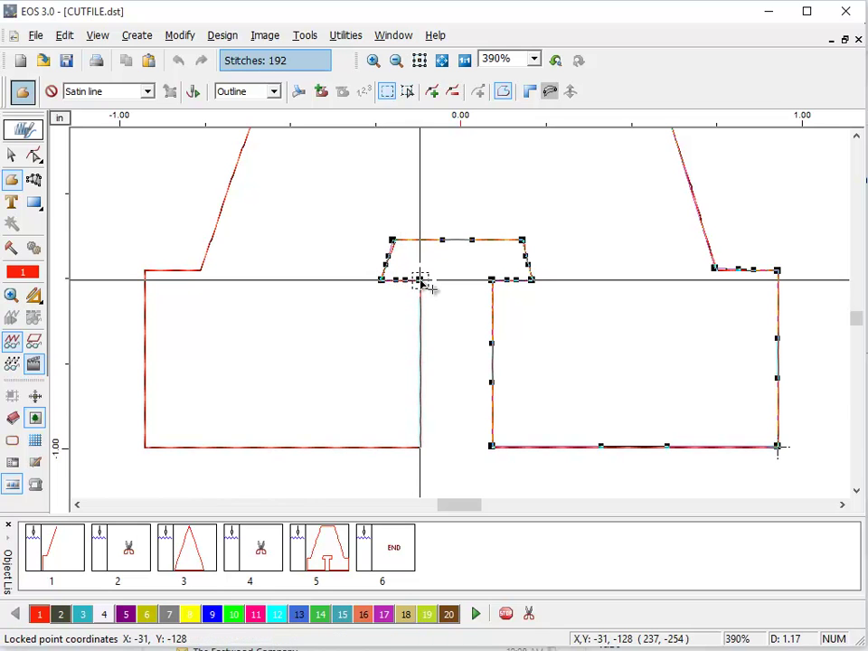
click(420, 446)
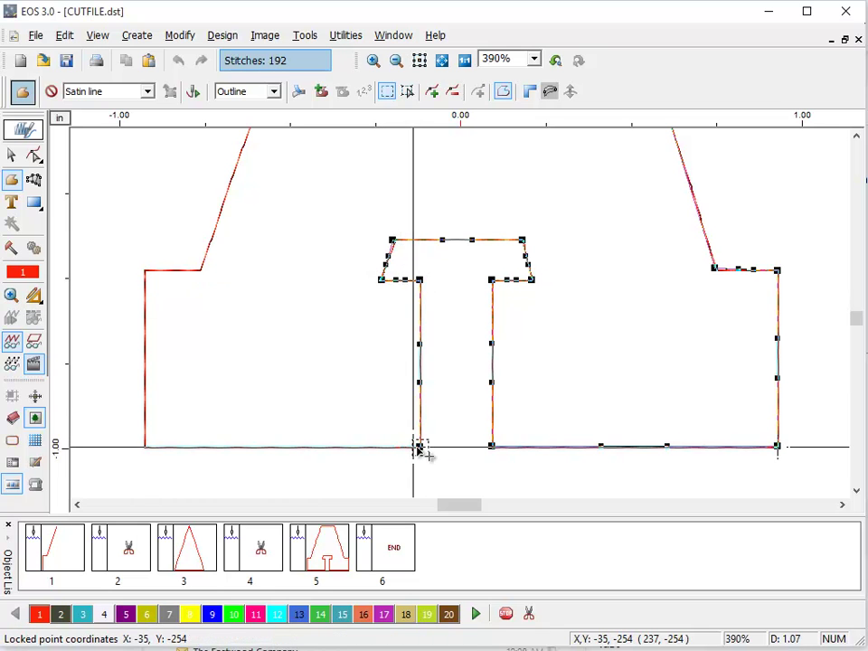
click(146, 447)
click(146, 271)
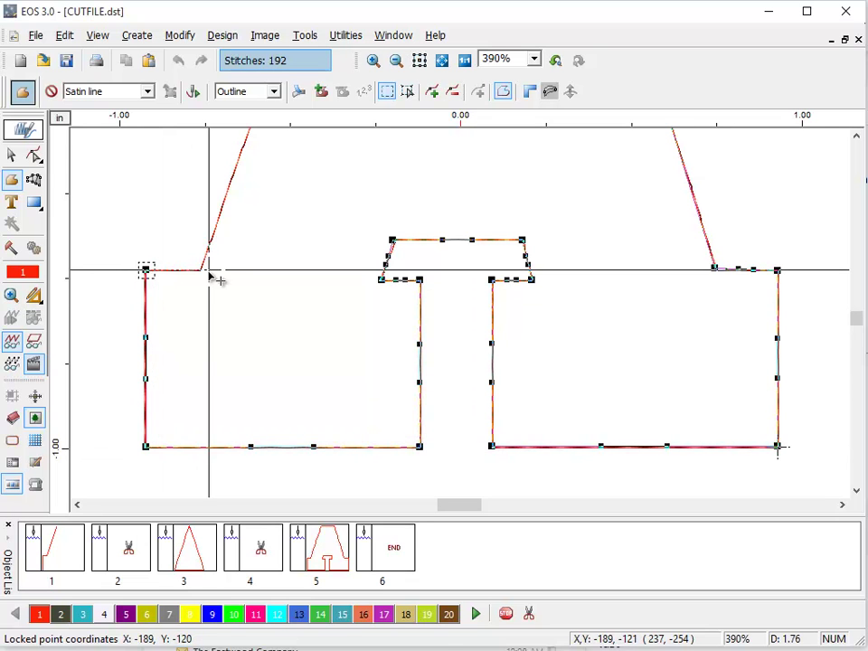
click(198, 270)
scroll(280, 297, down, 3)
scroll(368, 264, up, 2)
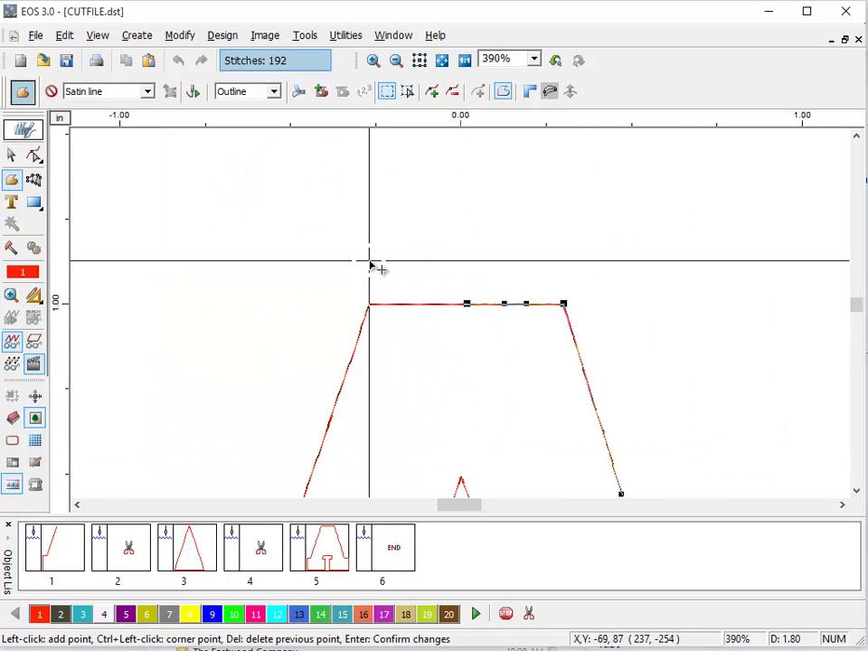
click(365, 307)
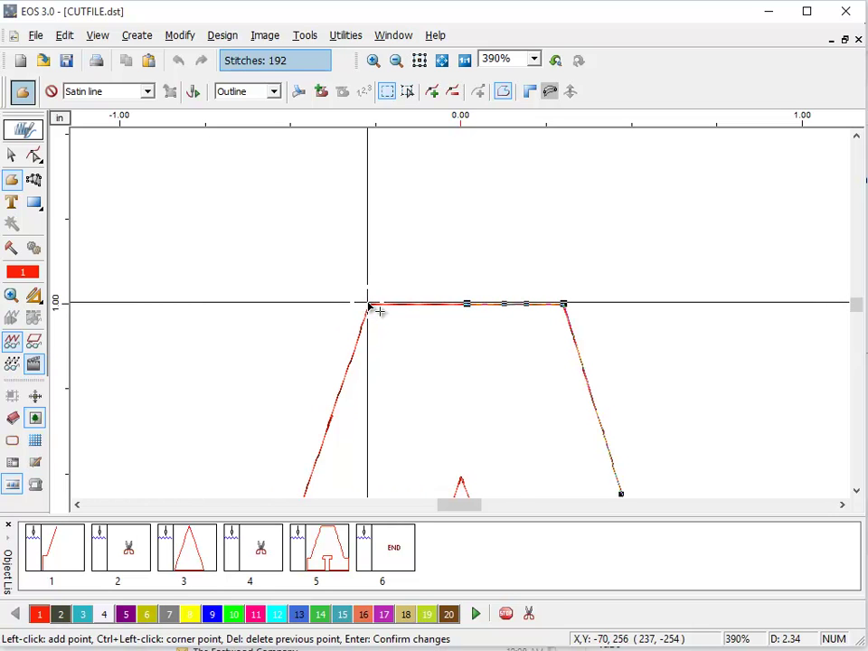
click(370, 308)
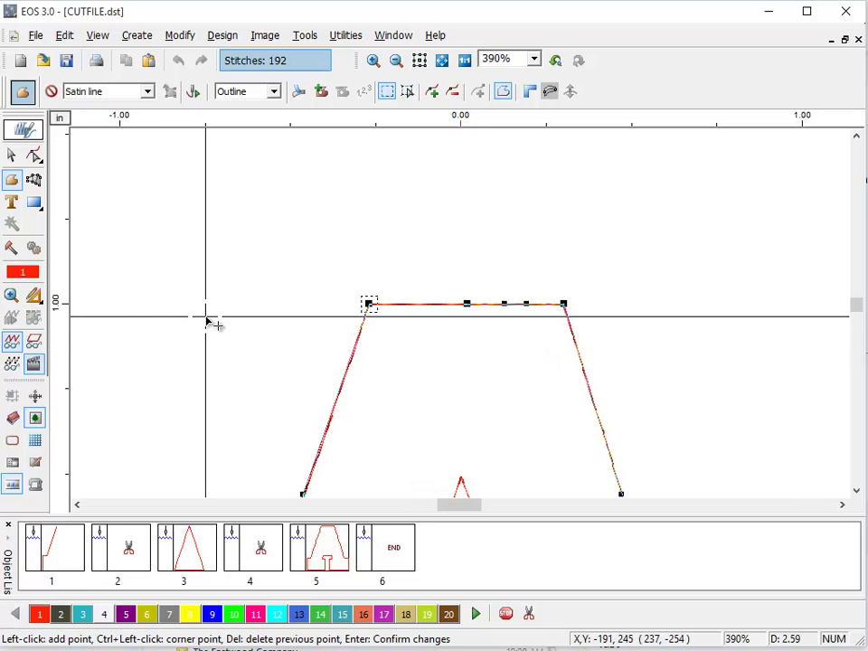
Stitch the traced outline and set its entry point to create the satin border
right_click(449, 244)
click(520, 257)
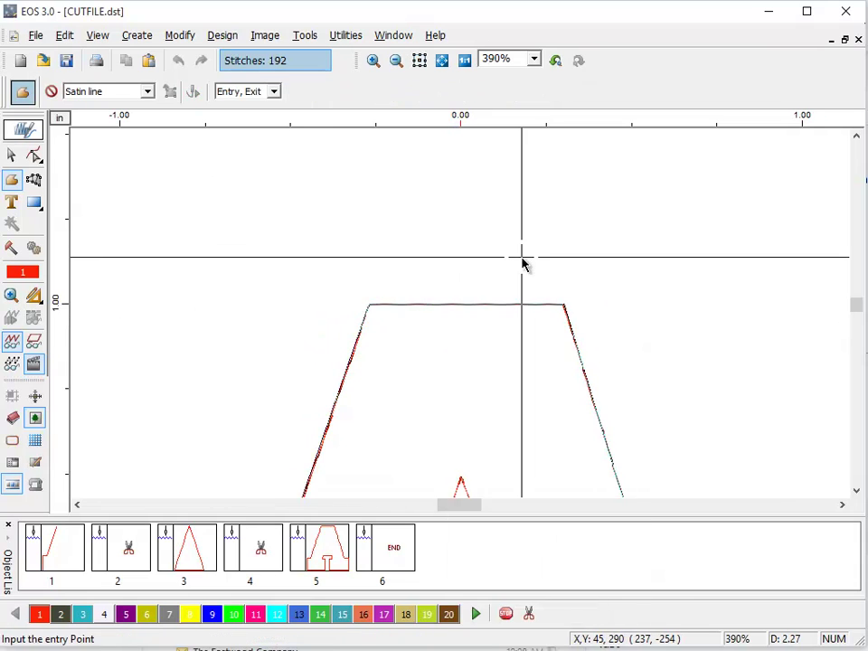
click(521, 262)
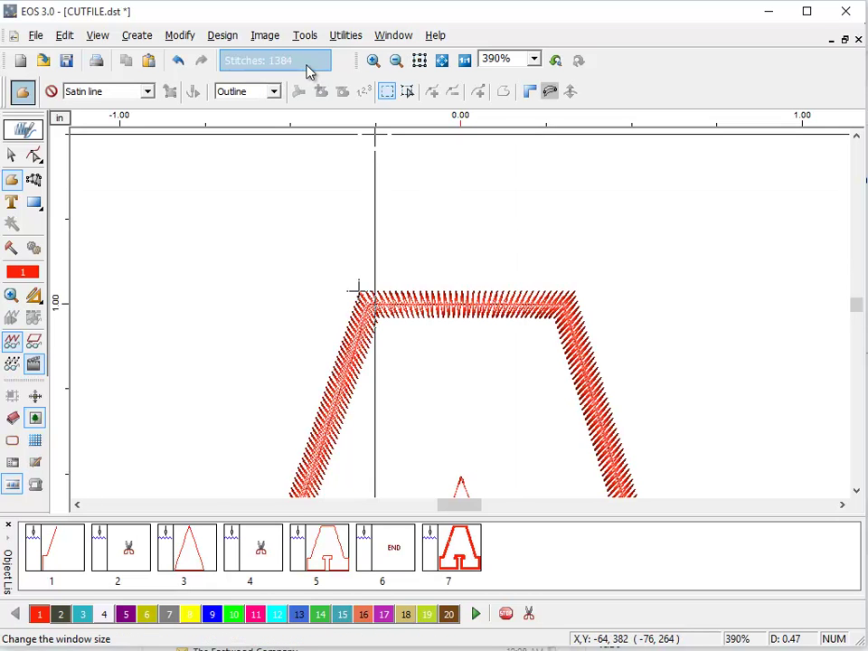
Trace the inner triangle's base middle, right corner, apex and left corner, and stitch it as satin
scroll(366, 172, down, 3)
scroll(368, 172, down, 3)
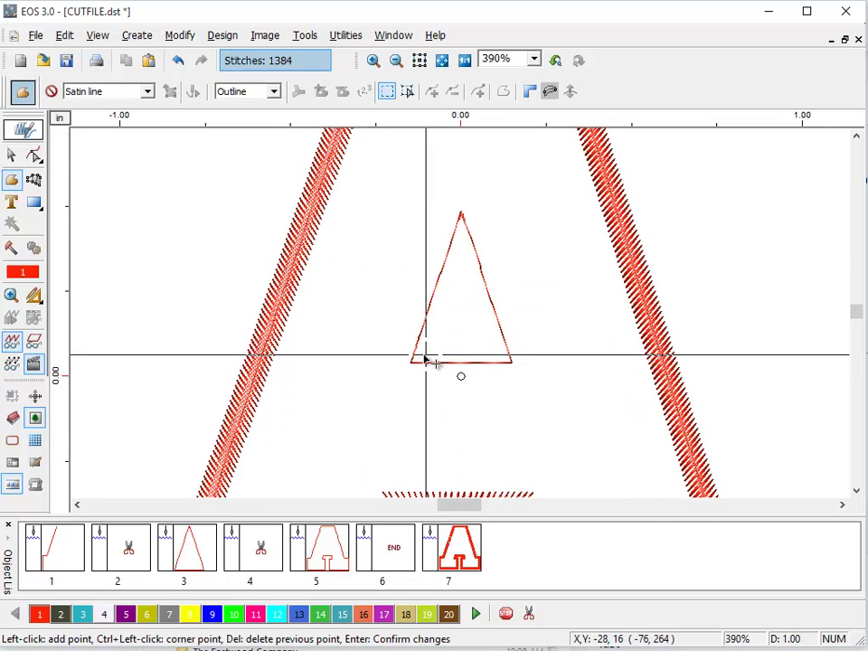
click(465, 363)
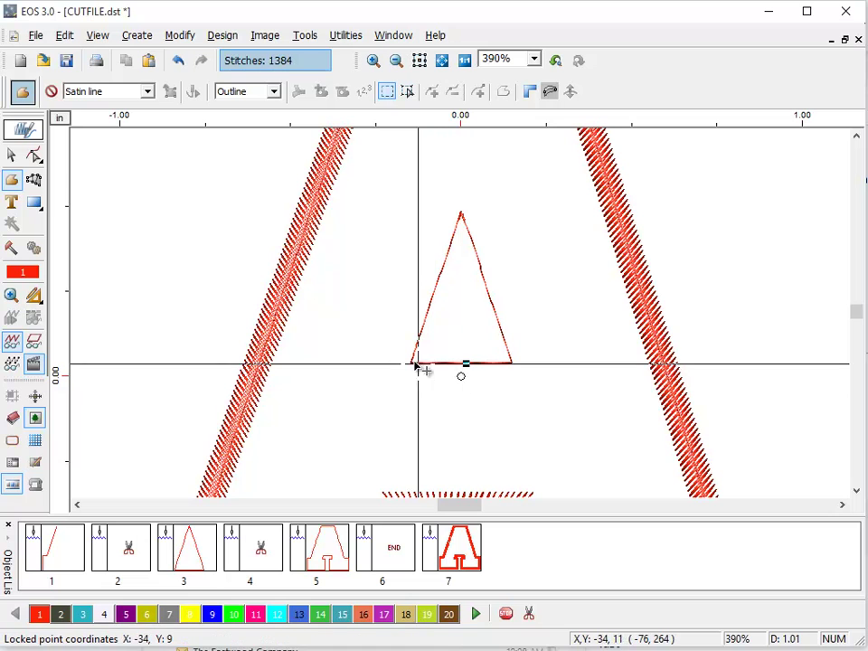
click(511, 363)
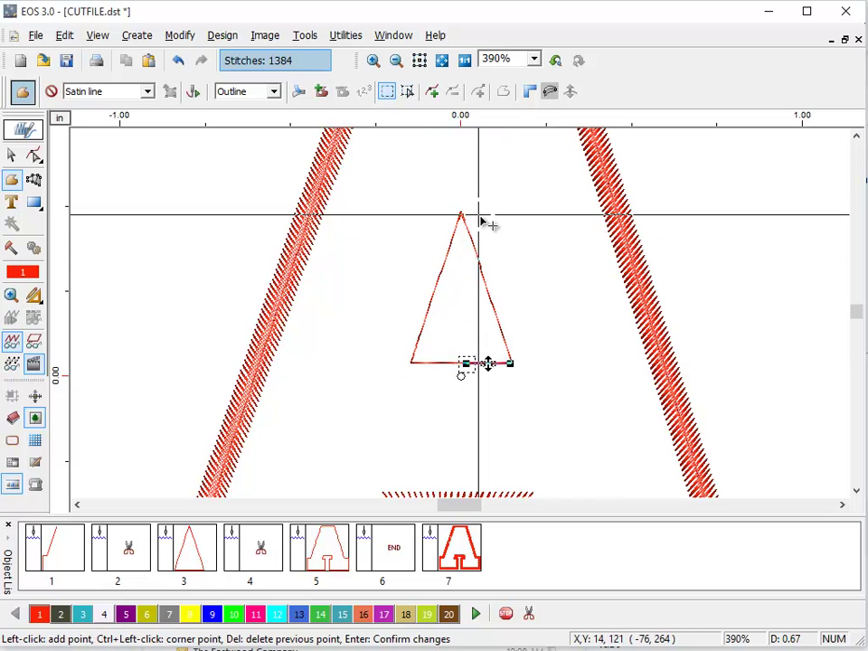
click(461, 217)
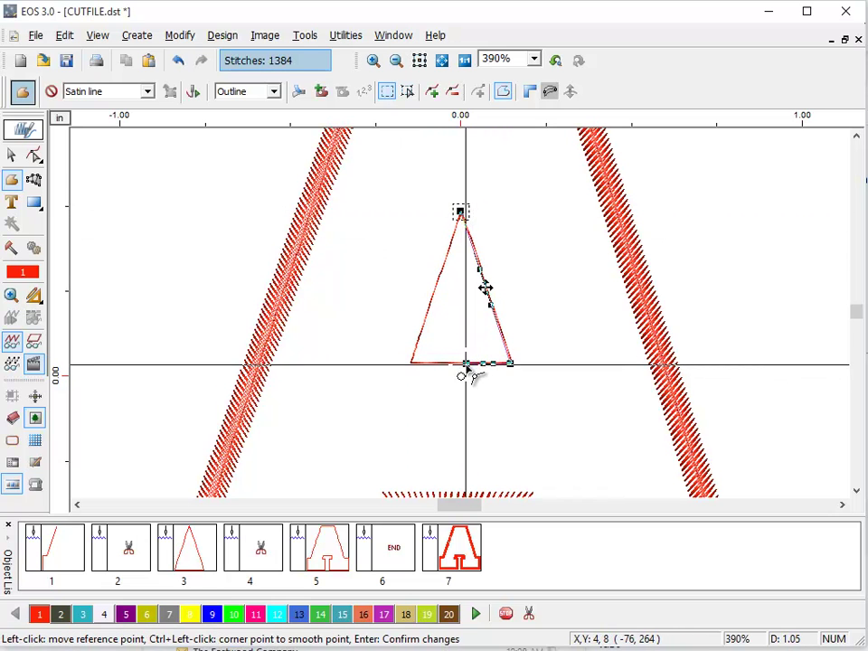
click(413, 363)
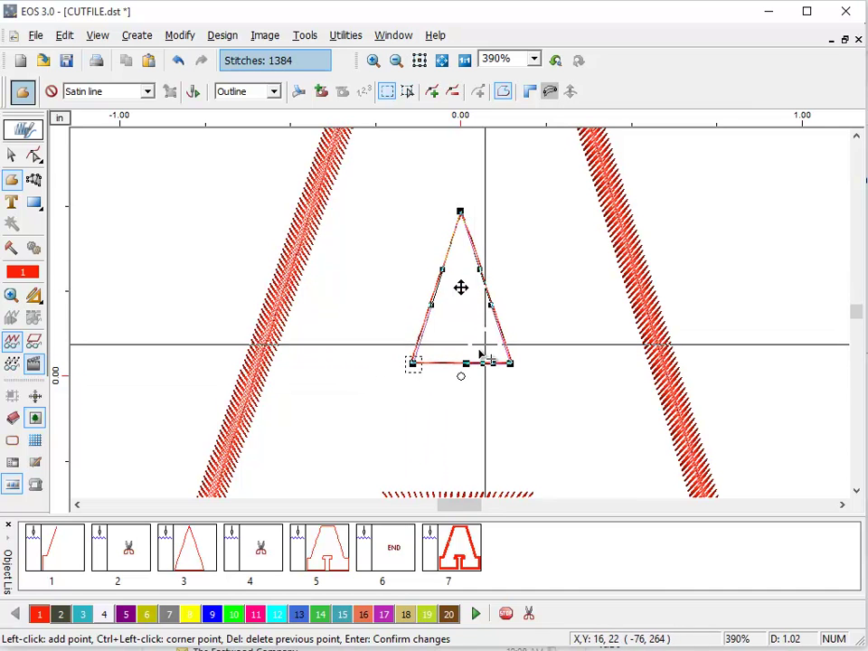
key(Return)
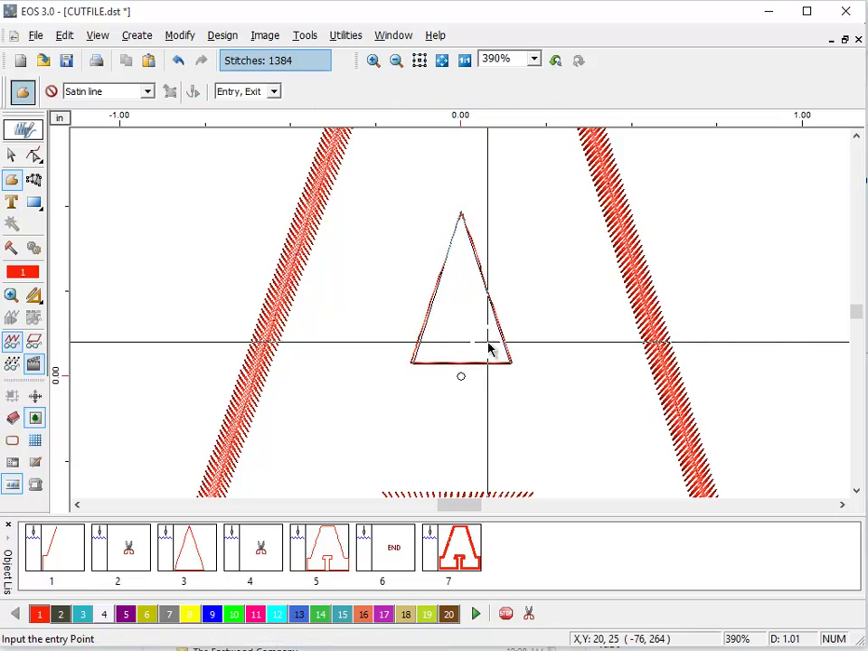
key(Return)
key(Return)
Reframe the view around the letter A and select the outer A border, object 7
click(395, 60)
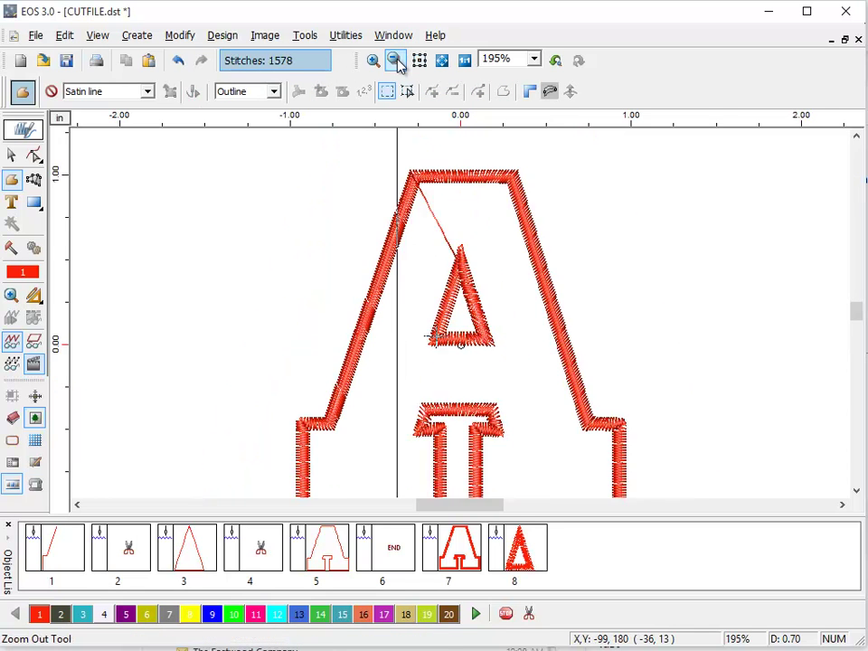
click(395, 59)
click(371, 60)
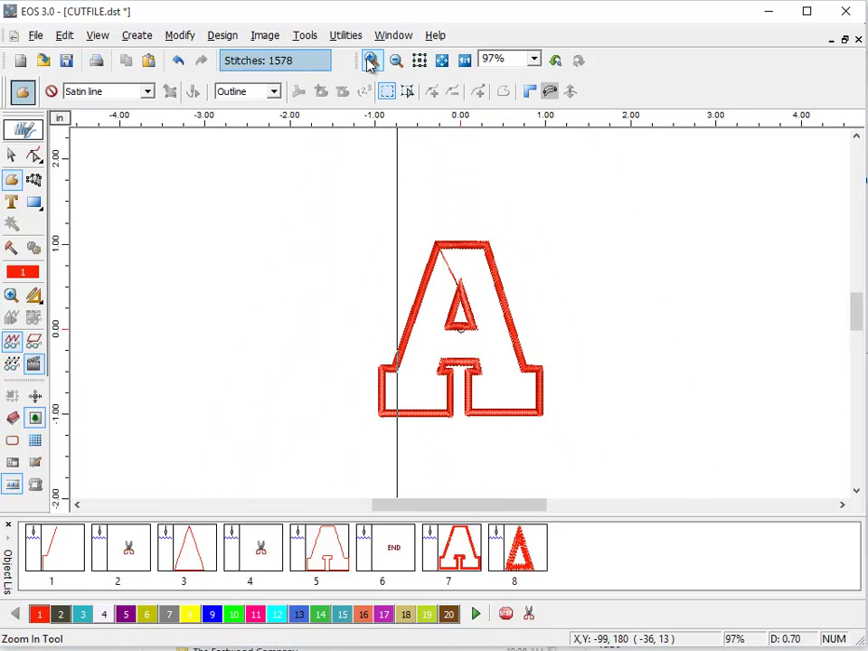
drag(589, 391, 400, 230)
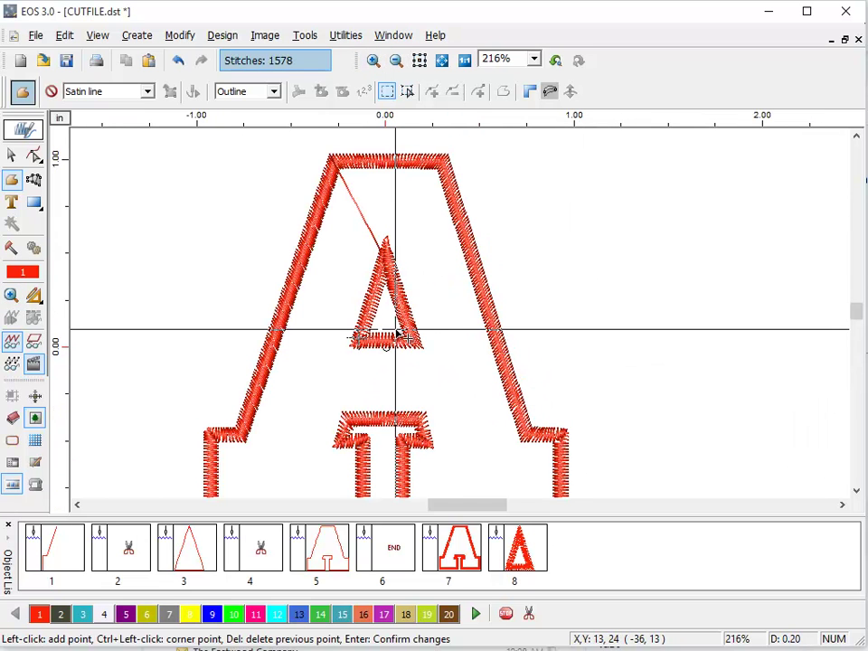
double_click(384, 300)
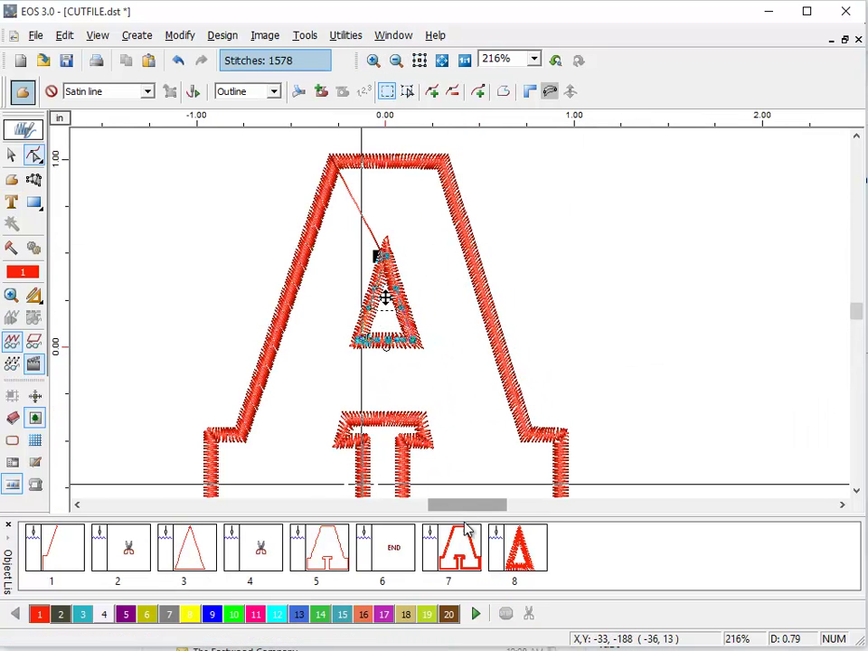
click(470, 561)
click(470, 560)
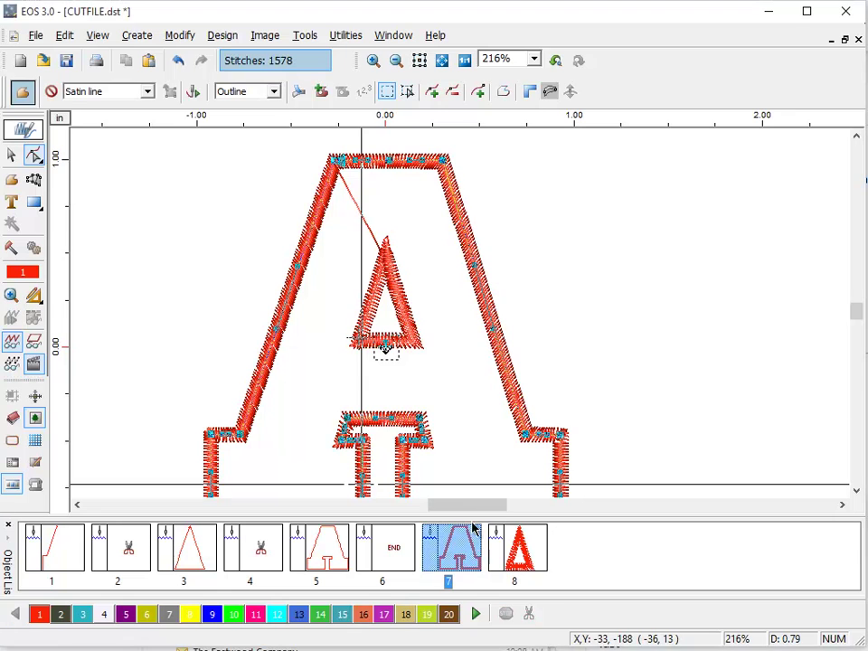
Set the outer A border's satin column width to 25.00 in Embroidery Settings
right_click(529, 318)
right_click(555, 135)
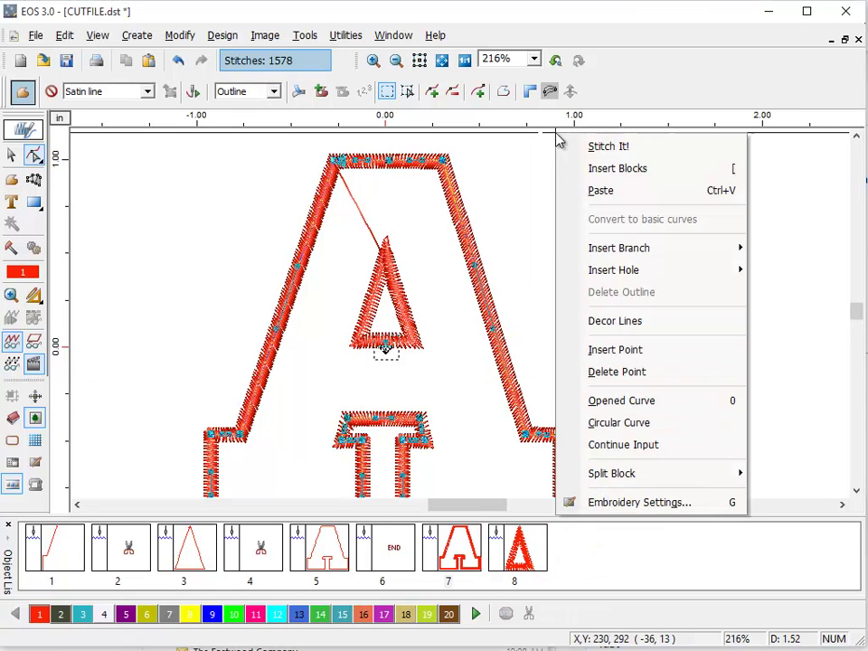
click(620, 503)
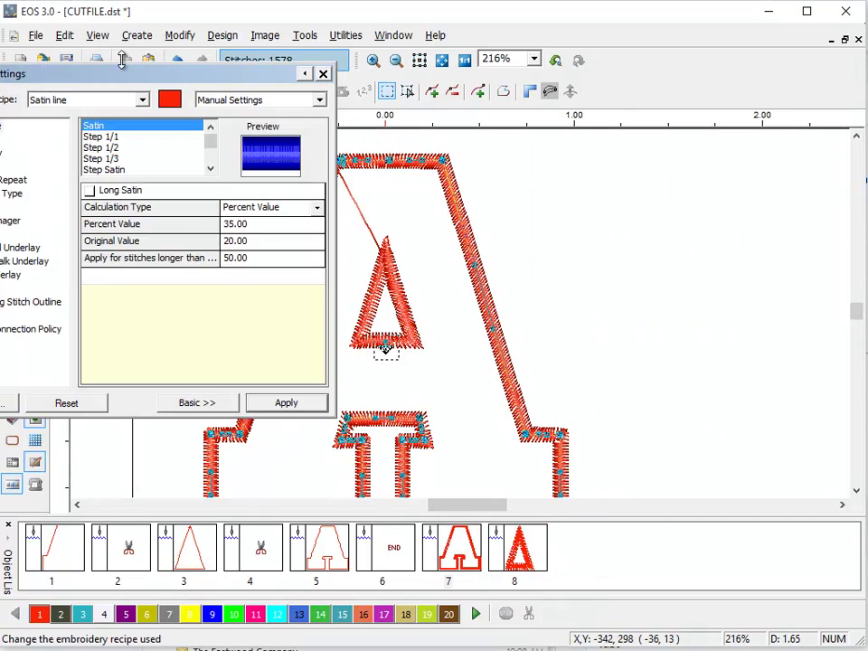
drag(125, 82, 330, 80)
click(174, 142)
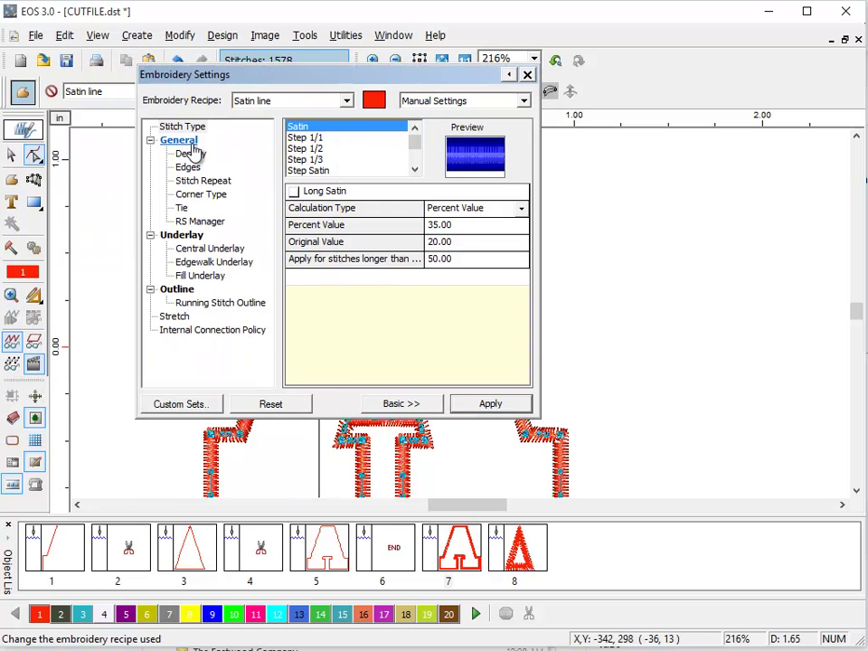
click(453, 126)
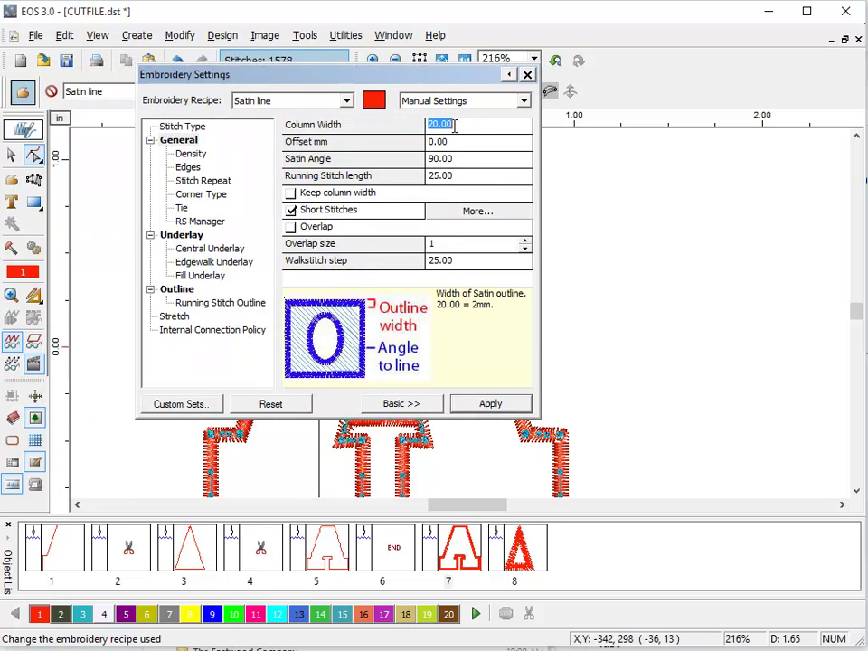
text(25.00)
key(Return)
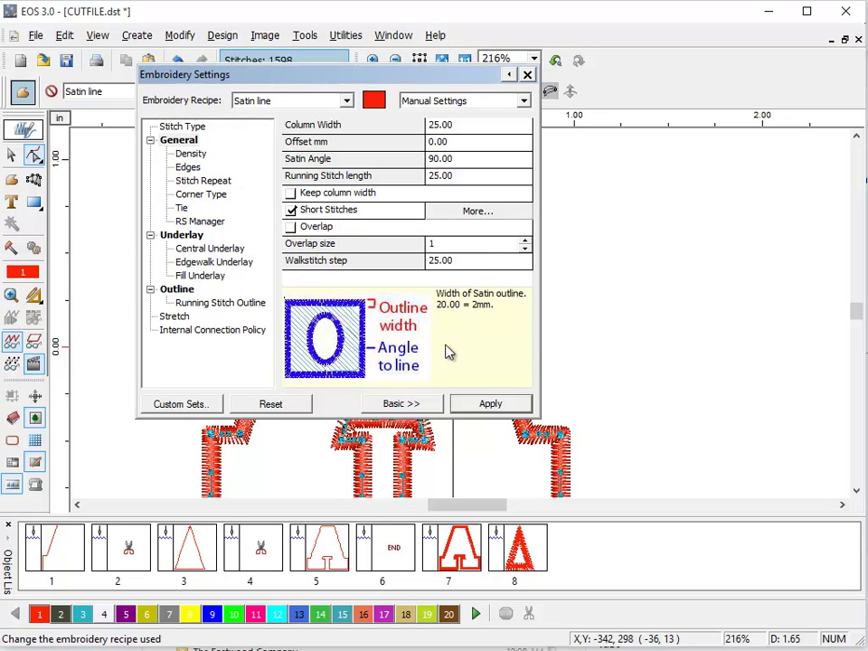
Give the inner triangle border, object 8, the same wider column width, then deselect everything
click(514, 565)
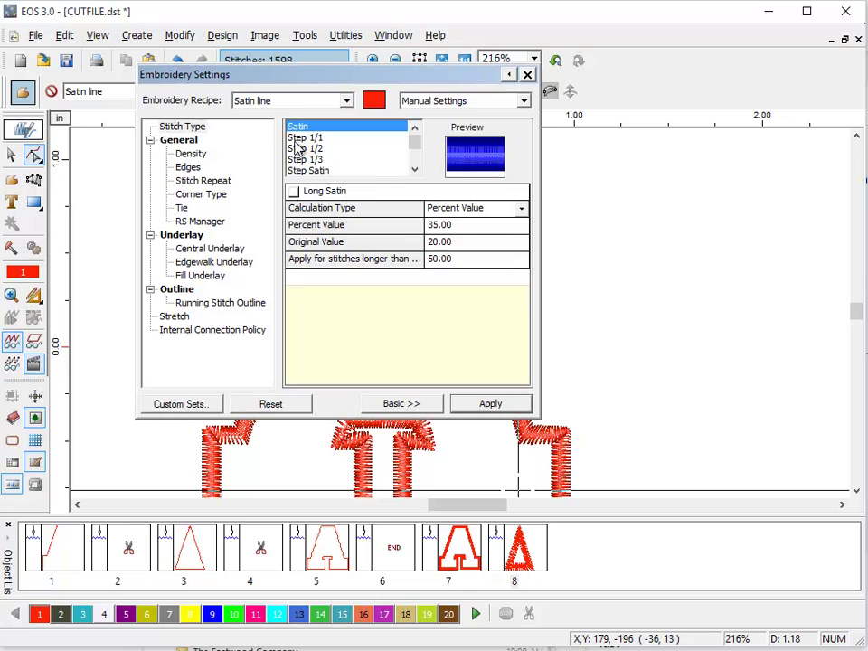
click(178, 140)
click(459, 125)
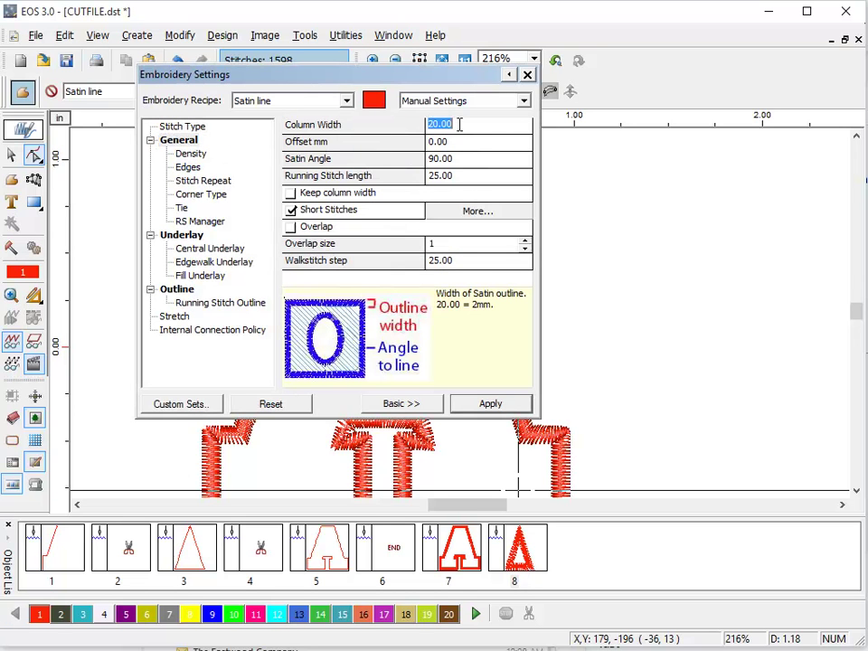
text(20)
key(Return)
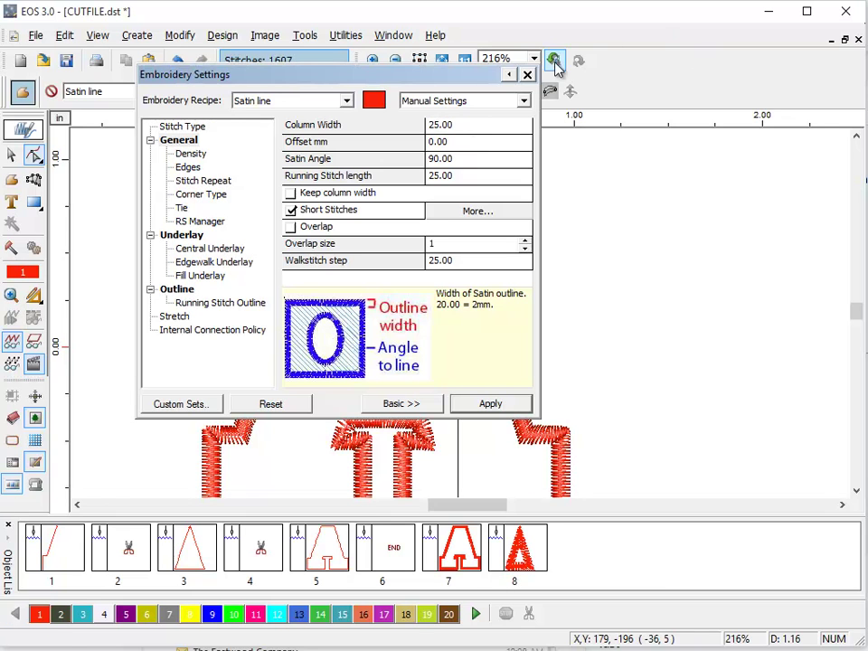
click(528, 76)
right_click(693, 247)
key(Escape)
click(603, 216)
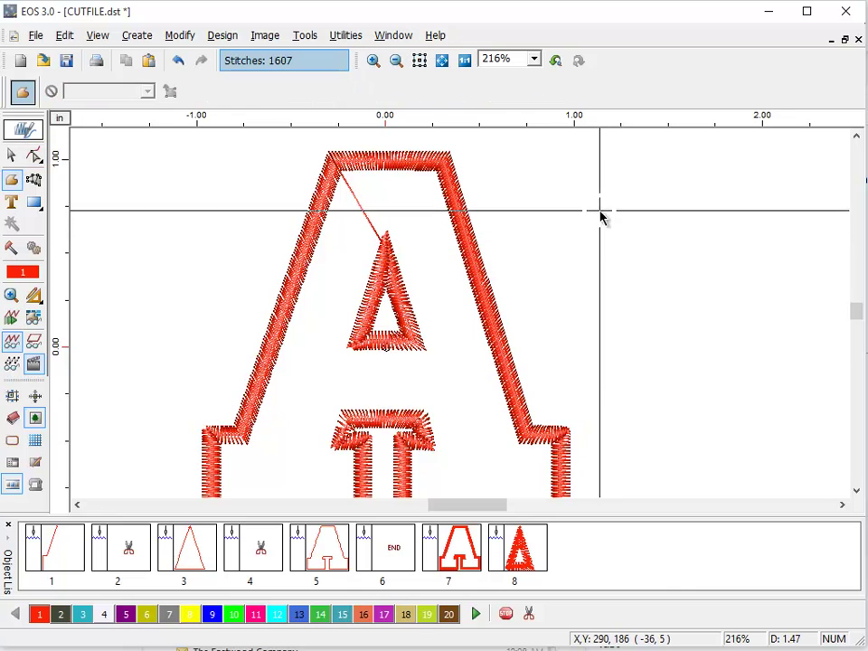
At 100% zoom, select original outline objects 1–6 in the Object List and delete them
click(463, 60)
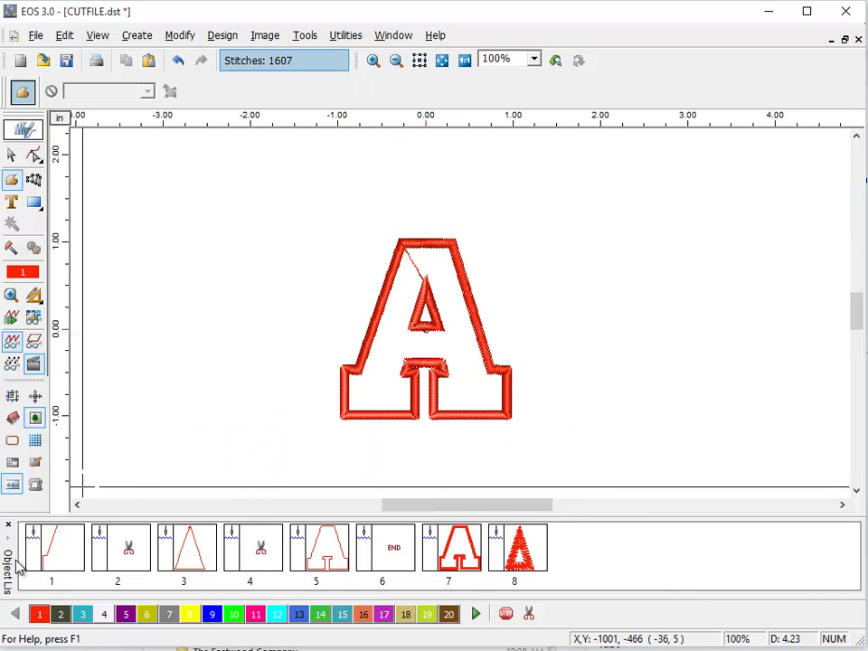
click(11, 158)
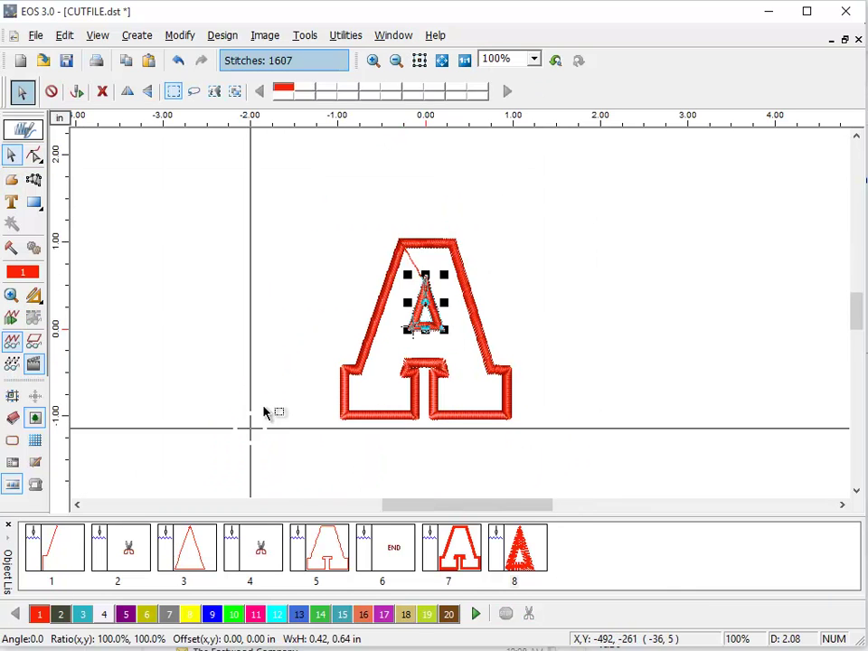
key(Tab)
shift+click(398, 562)
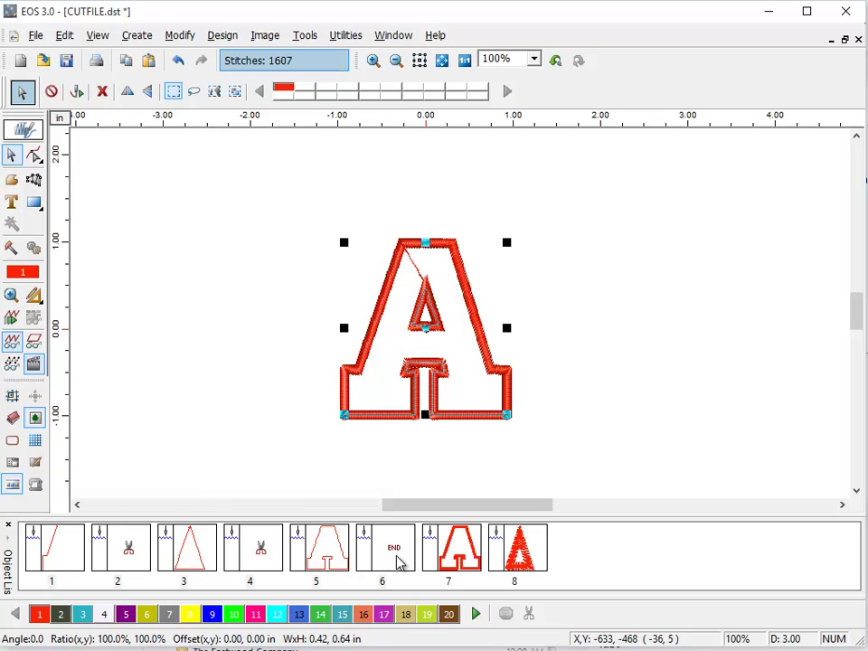
right_click(351, 563)
click(408, 637)
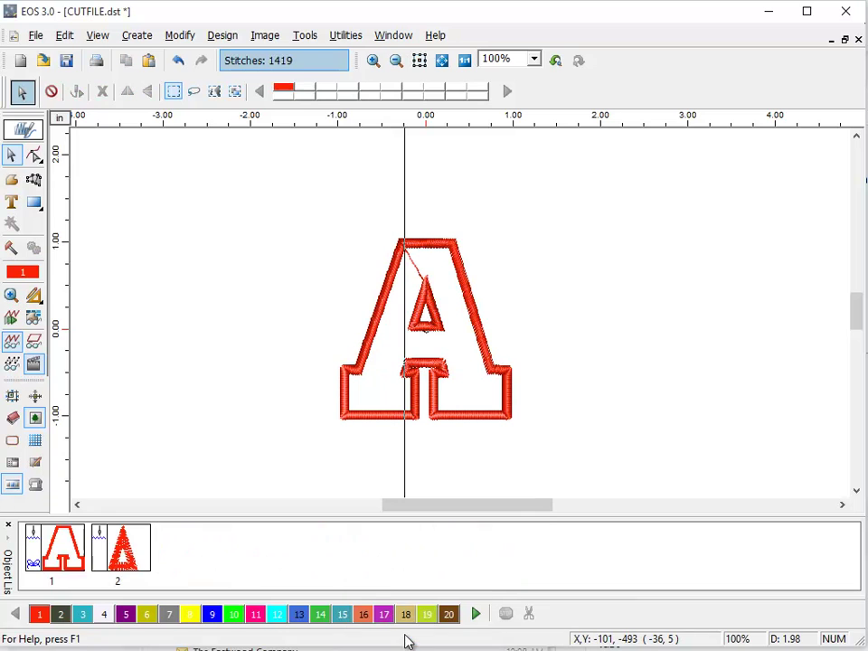
click(13, 338)
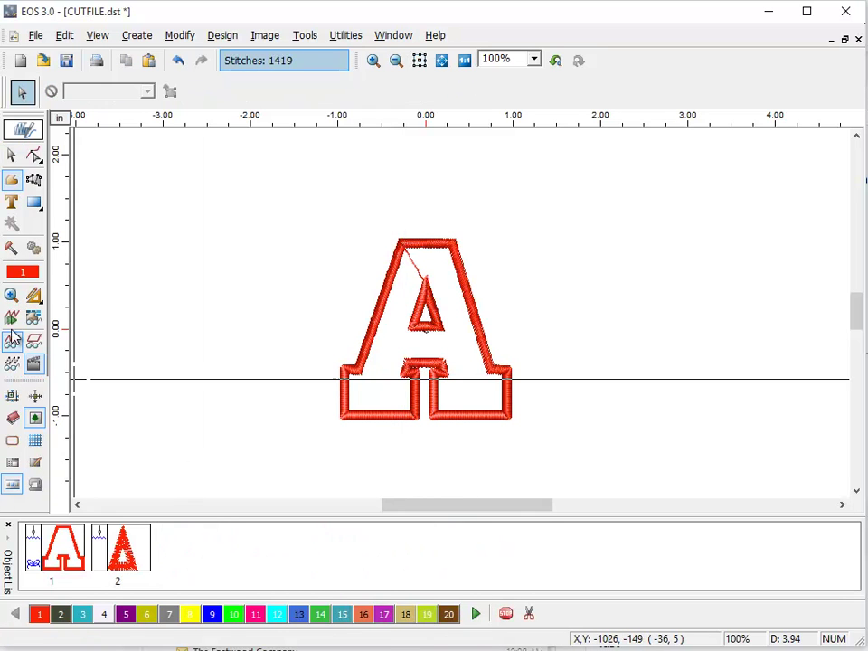